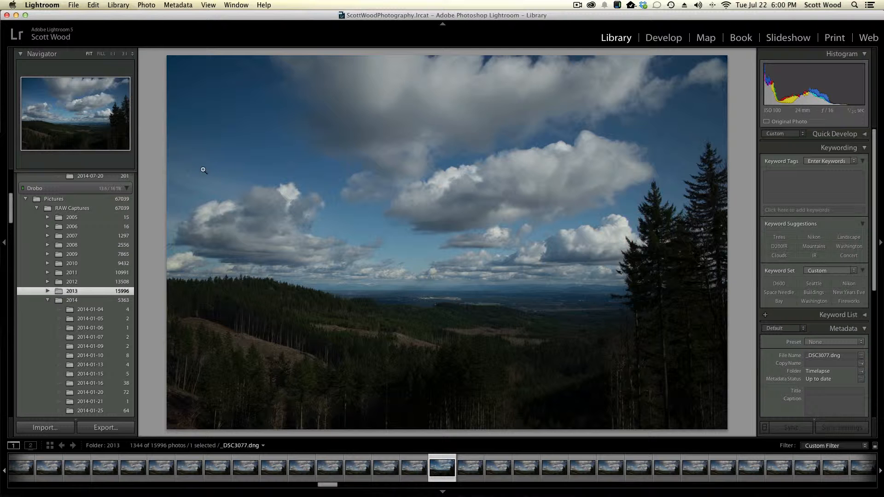
Examine the blue sky beside the clouds at 1:1 magnification for sensor dust spots.
{"action": "left_click", "coordinate": [188, 154]}
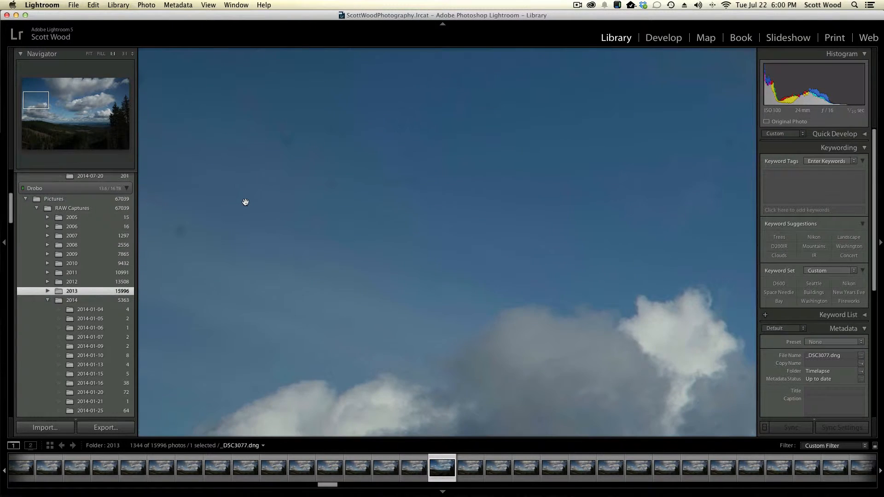
{"action": "left_click_drag", "start_coordinate": [245, 199], "coordinate": [452, 274]}
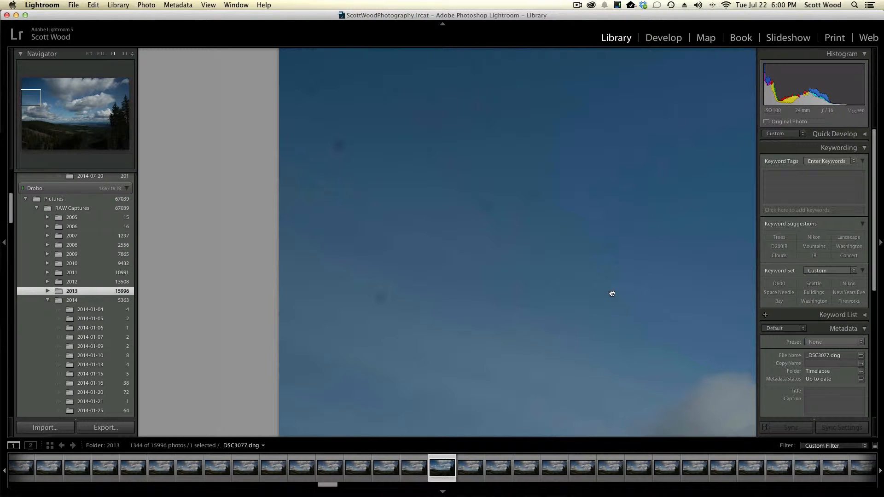
{"action": "left_click_drag", "start_coordinate": [612, 293], "coordinate": [471, 257]}
{"action": "left_click", "coordinate": [401, 250]}
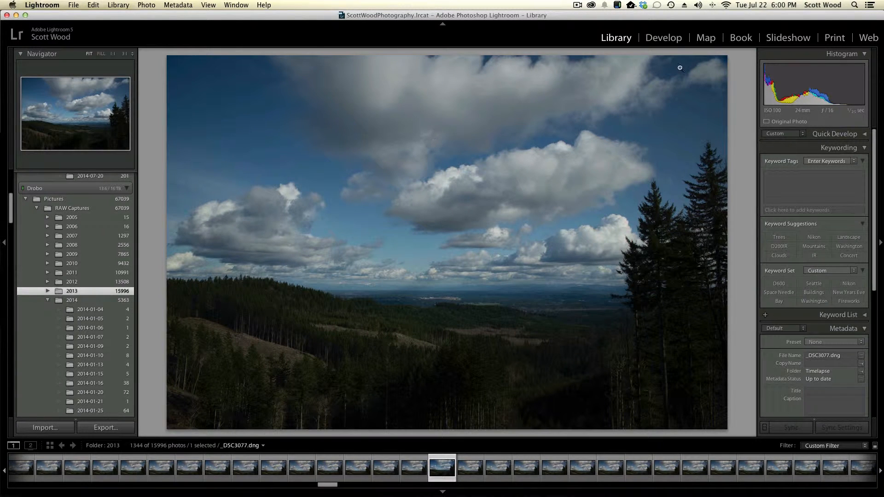
Open the photo in Develop with Spot Removal active, and turn on Visualize Spots with a raised threshold.
{"action": "left_click", "coordinate": [672, 39]}
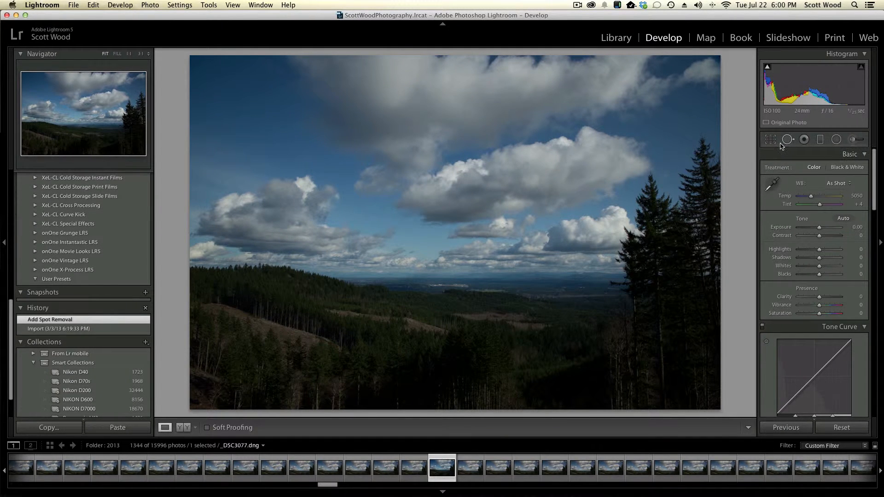
{"action": "left_click", "coordinate": [788, 140]}
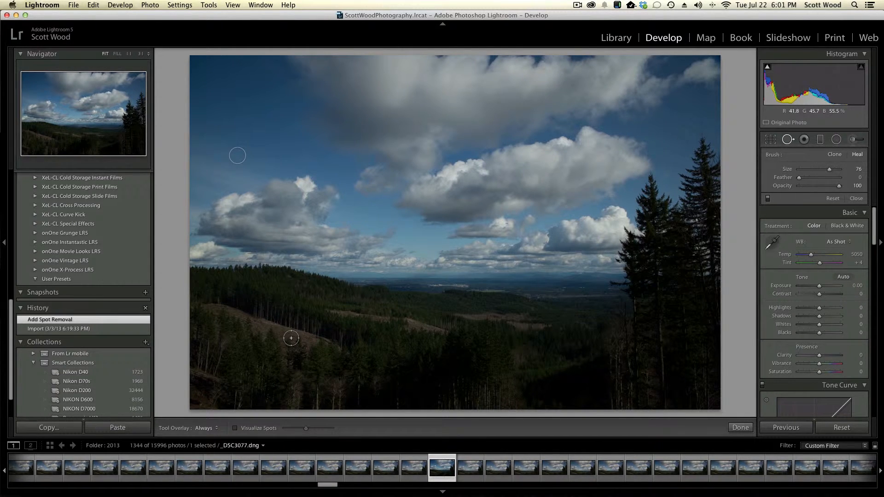
{"action": "key", "text": "["}
{"action": "key", "text": "["}
{"action": "key", "text": "["}
{"action": "left_click", "coordinate": [236, 428]}
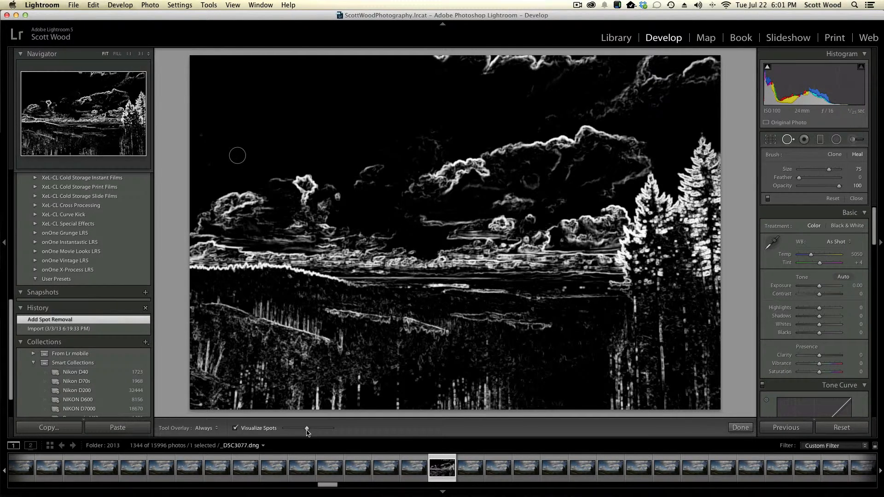
{"action": "left_click_drag", "start_coordinate": [307, 432], "coordinate": [328, 432]}
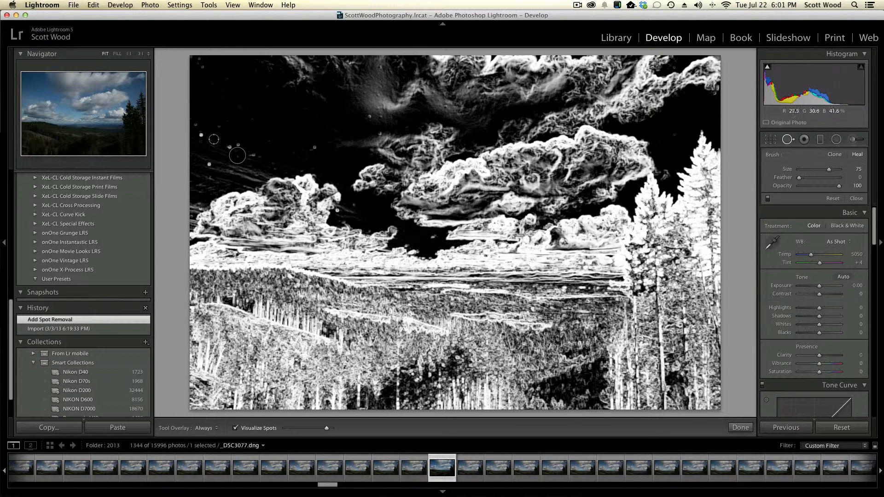
Reduce the Heal brush size to 63 and heal the dust spots along the photo's left edge and upper-left corner.
{"action": "key", "text": "["}
{"action": "left_click", "coordinate": [202, 135]}
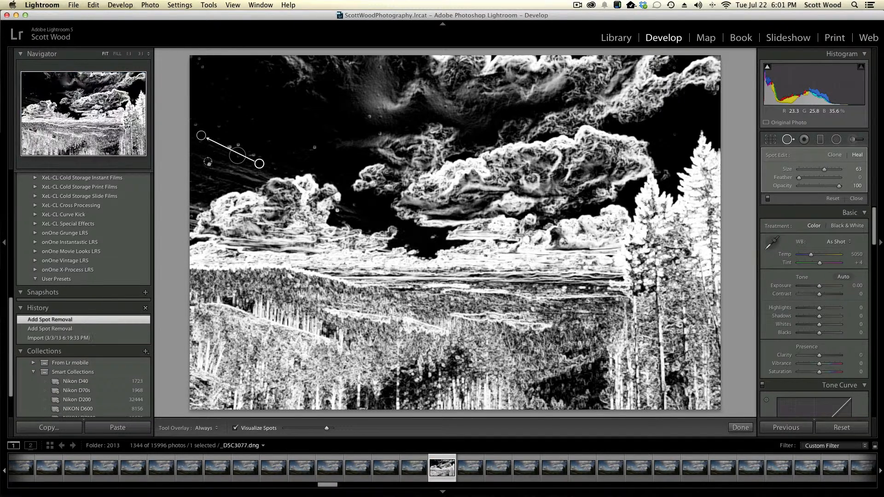
{"action": "left_click", "coordinate": [209, 165]}
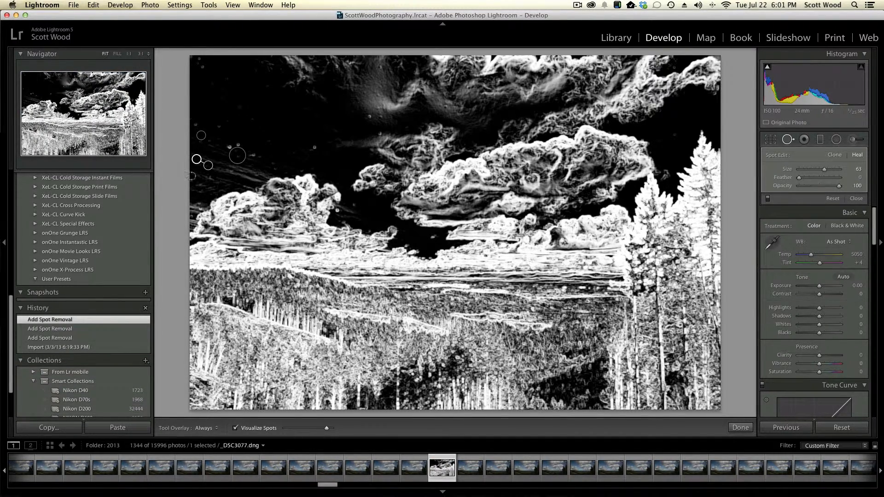
{"action": "left_click", "coordinate": [198, 58]}
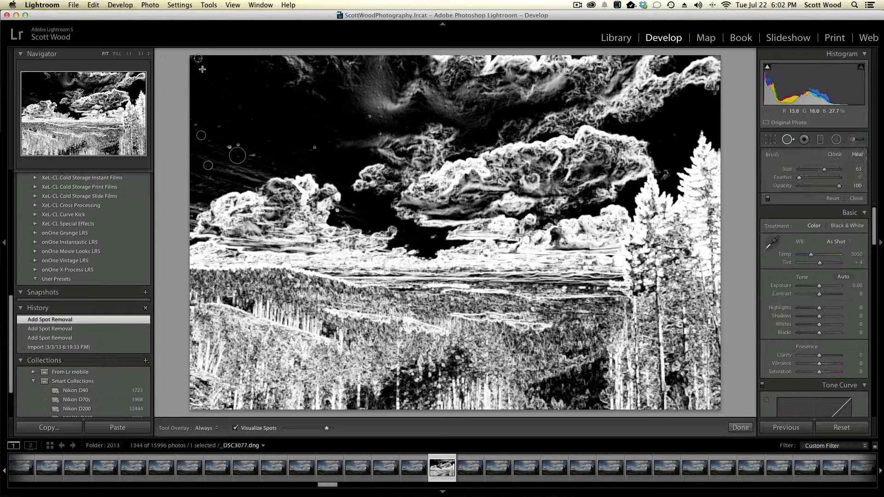
{"action": "left_click", "coordinate": [202, 68]}
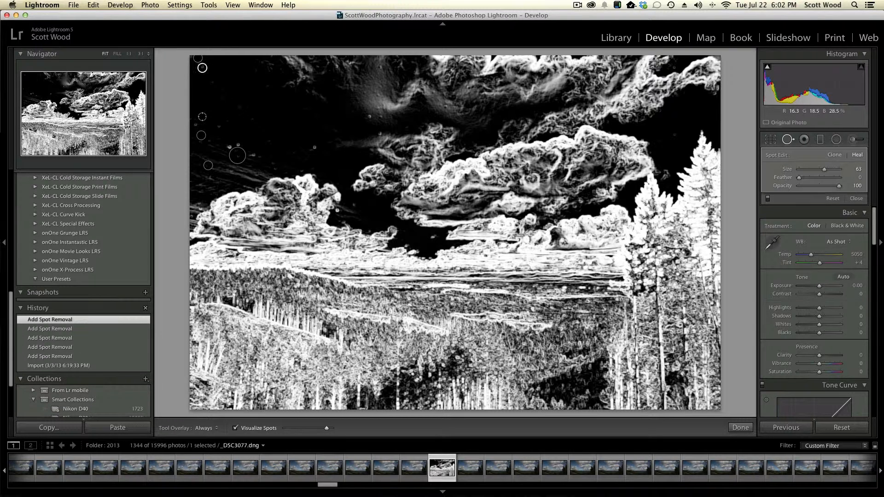
{"action": "left_click", "coordinate": [195, 125]}
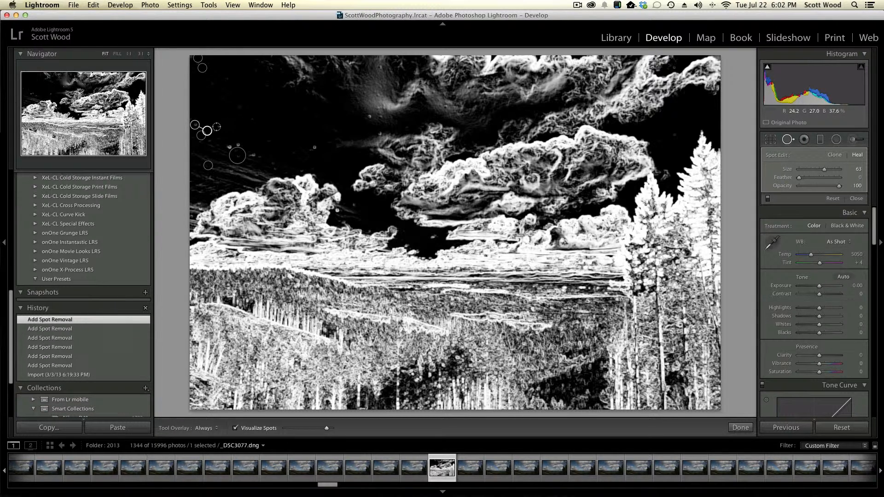
{"action": "left_click", "coordinate": [218, 127]}
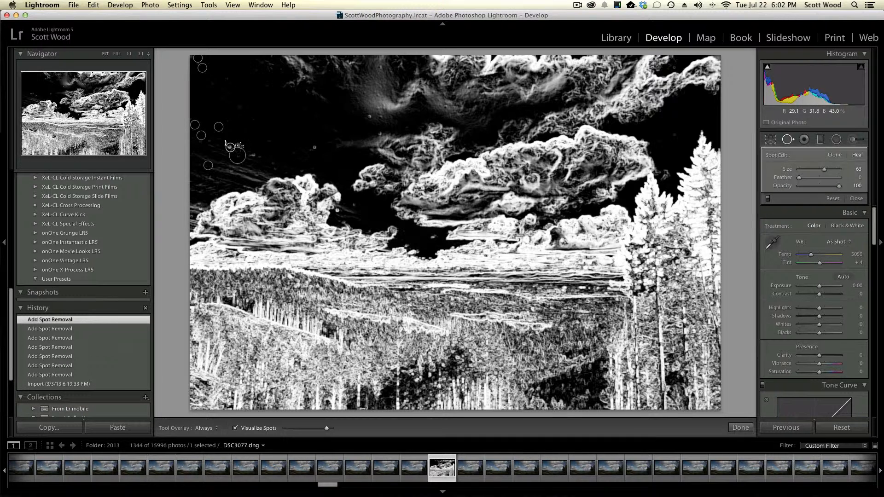
Heal the dust spots in the sky above the left cloud and across towards the large upper cloud.
{"action": "left_click", "coordinate": [230, 148]}
{"action": "left_click", "coordinate": [238, 145]}
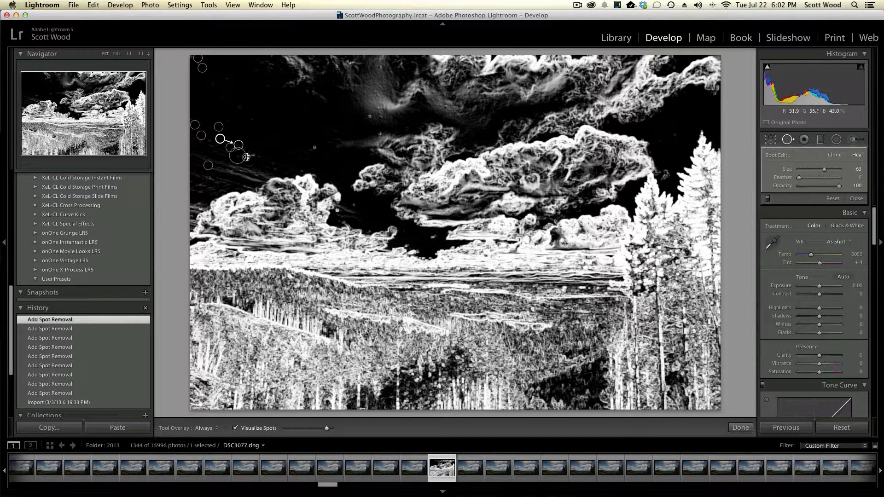
{"action": "left_click", "coordinate": [313, 147]}
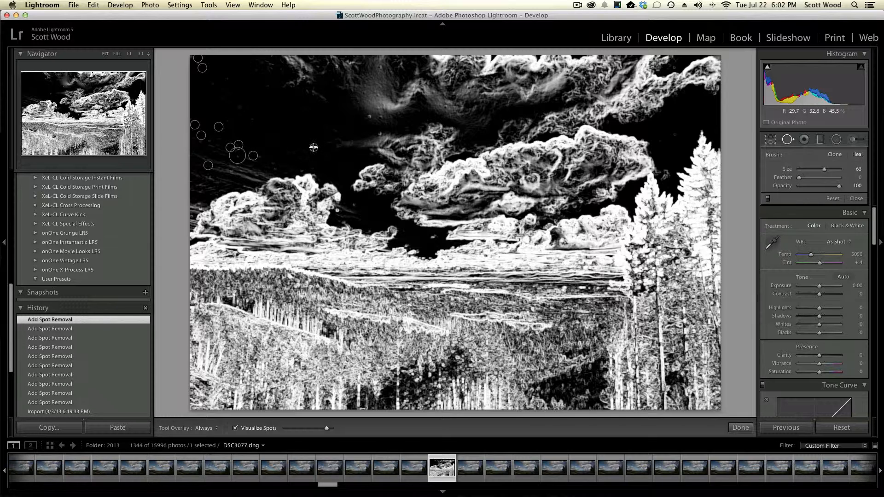
{"action": "left_click", "coordinate": [370, 116]}
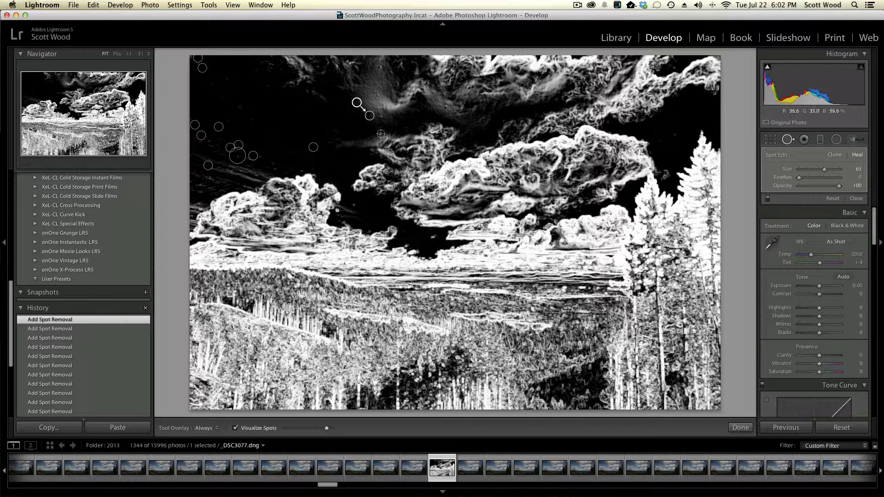
{"action": "left_click", "coordinate": [380, 134]}
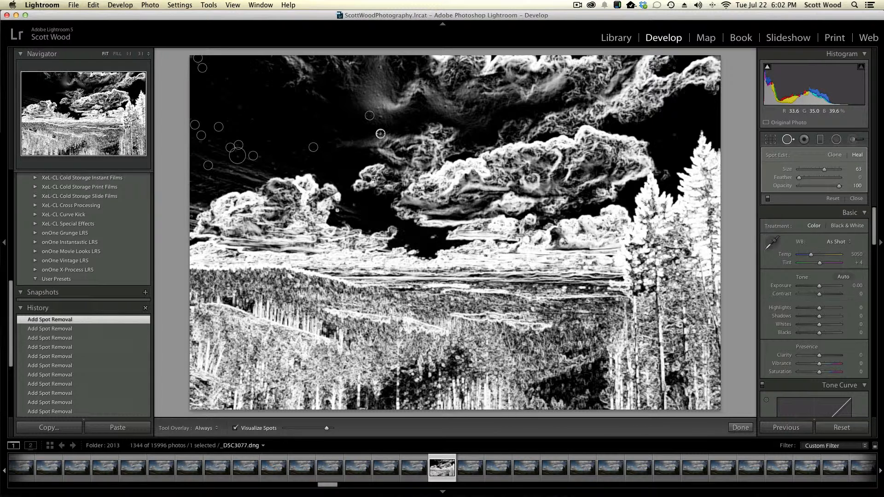
{"action": "left_click", "coordinate": [275, 170]}
{"action": "left_click", "coordinate": [302, 172]}
{"action": "left_click", "coordinate": [269, 139]}
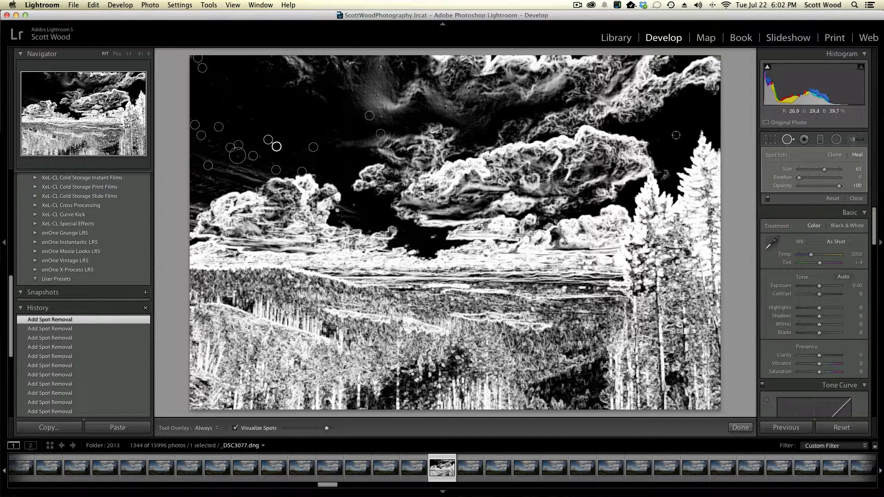
Heal the three dust spots in the blue sky above the tall trees on the photo's right side.
{"action": "left_click", "coordinate": [675, 135]}
{"action": "left_click", "coordinate": [675, 95]}
{"action": "left_click", "coordinate": [714, 94]}
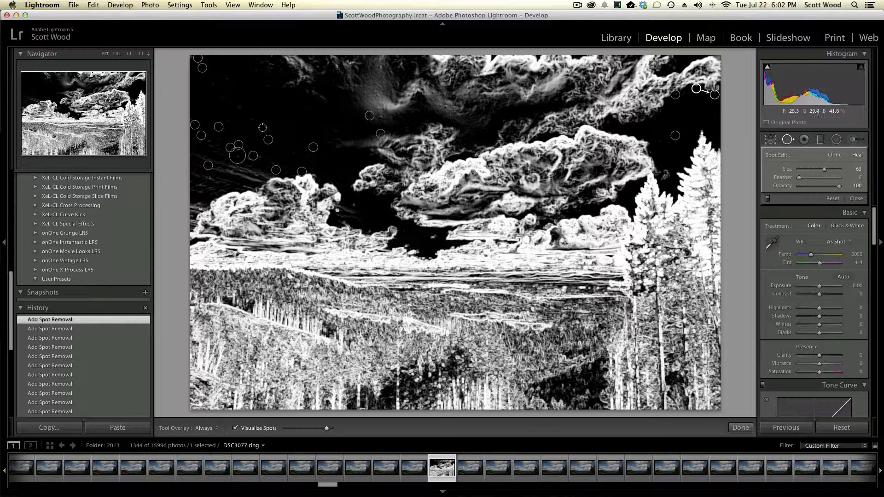
Heal the remaining dust spots in the upper-left sky and the one at the right edge of the left cloud.
{"action": "left_click", "coordinate": [251, 121]}
{"action": "left_click", "coordinate": [238, 108]}
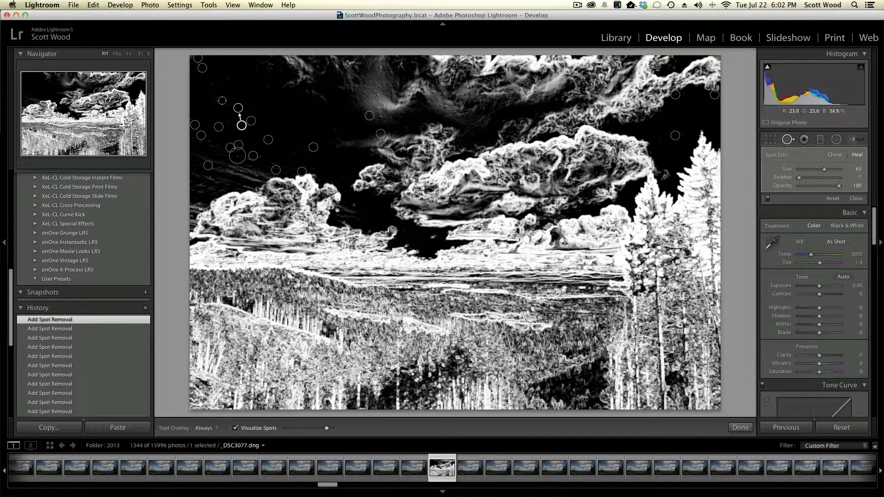
{"action": "left_click", "coordinate": [221, 100]}
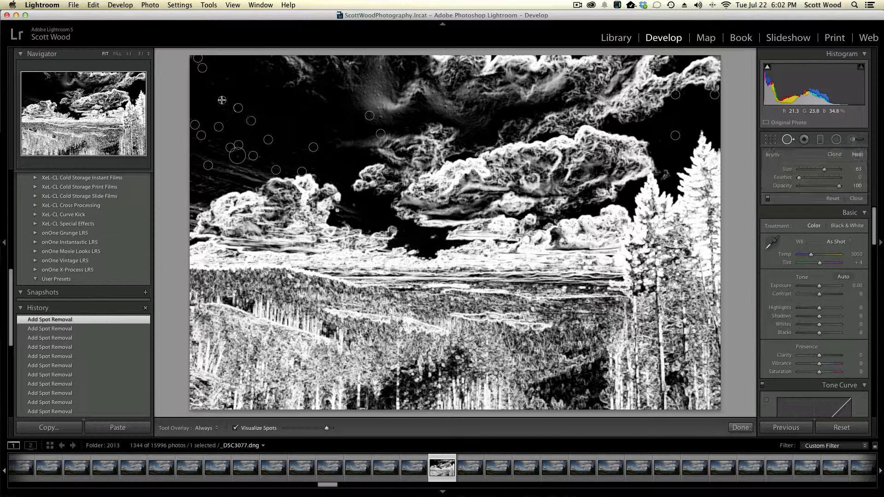
{"action": "left_click", "coordinate": [261, 157]}
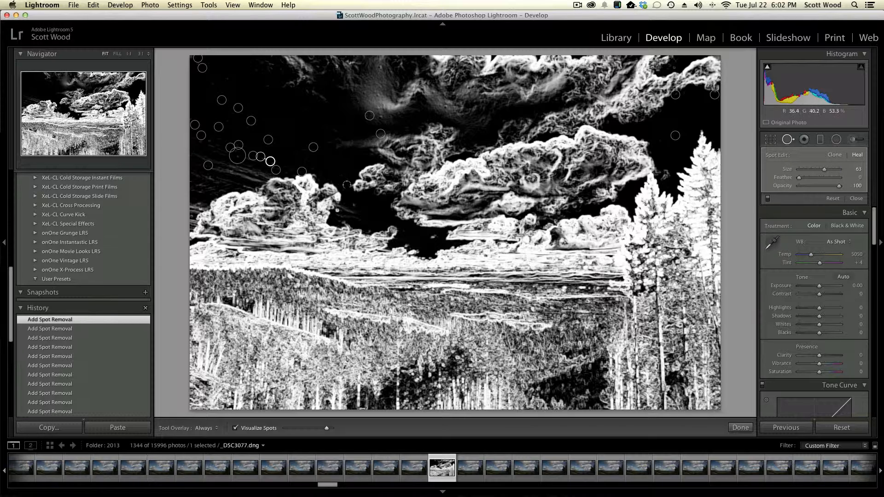
{"action": "key", "text": "Delete"}
{"action": "left_click", "coordinate": [337, 212]}
Turn off Visualize Spots and close Spot Removal, returning to the Library module.
{"action": "left_click", "coordinate": [235, 428]}
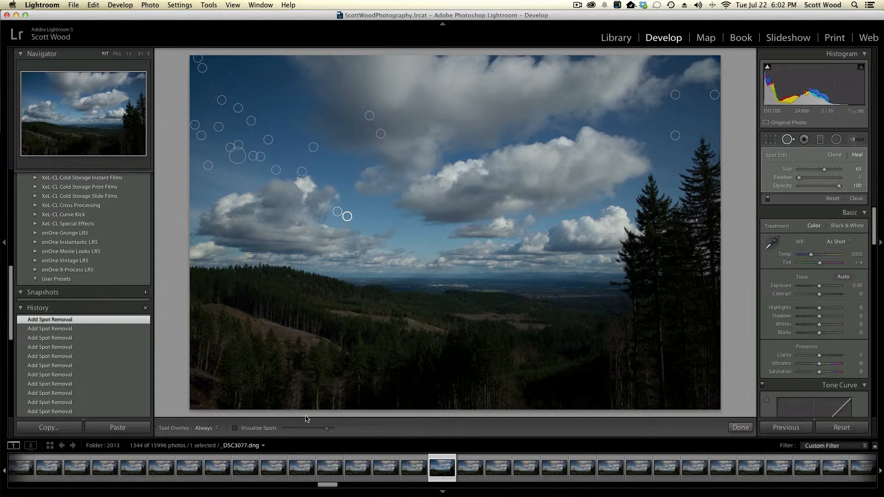
{"action": "left_click", "coordinate": [789, 140]}
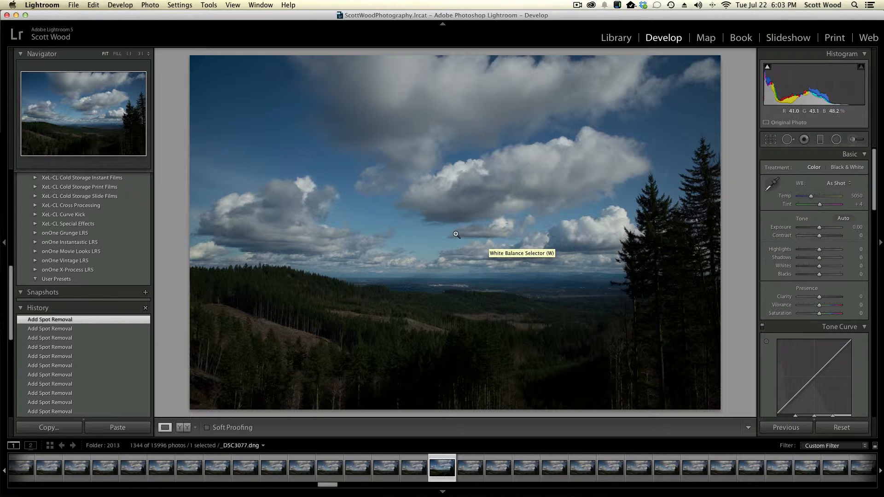
{"action": "left_click", "coordinate": [618, 37]}
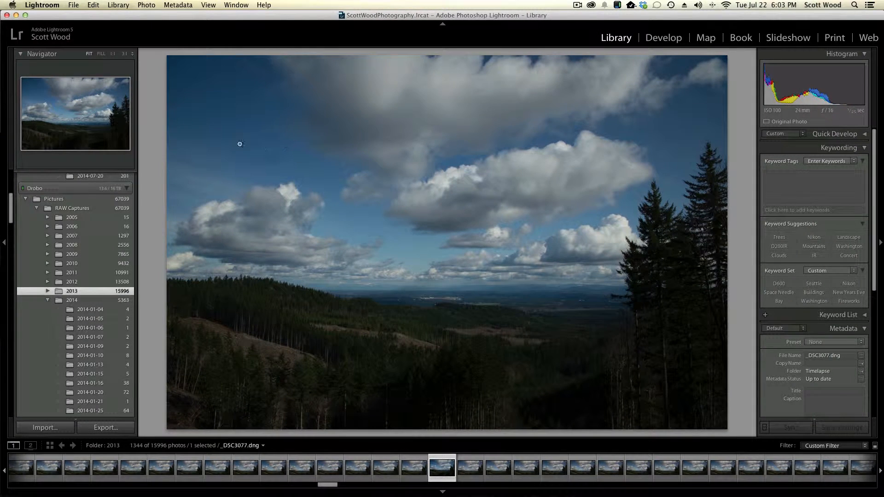
Inspect the healed left part of the sky at 1:1 magnification for leftover dust spots, then return to the full view.
{"action": "left_click", "coordinate": [201, 148]}
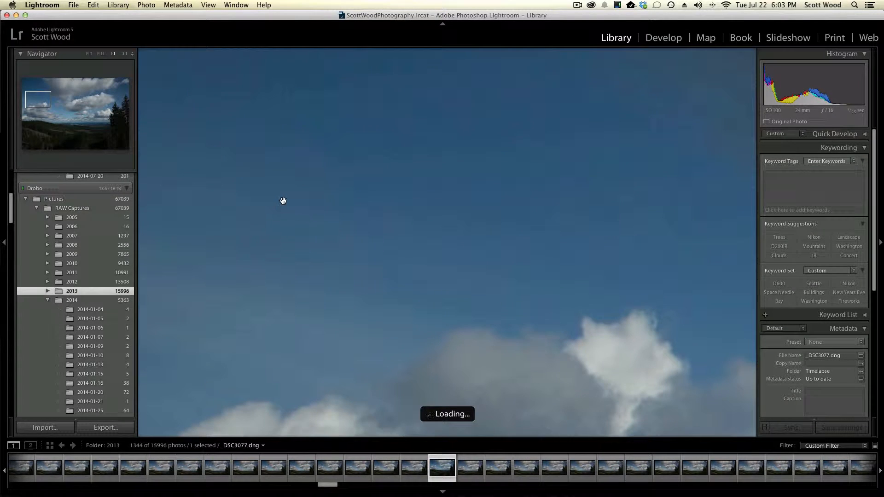
{"action": "left_click_drag", "start_coordinate": [284, 200], "coordinate": [403, 204]}
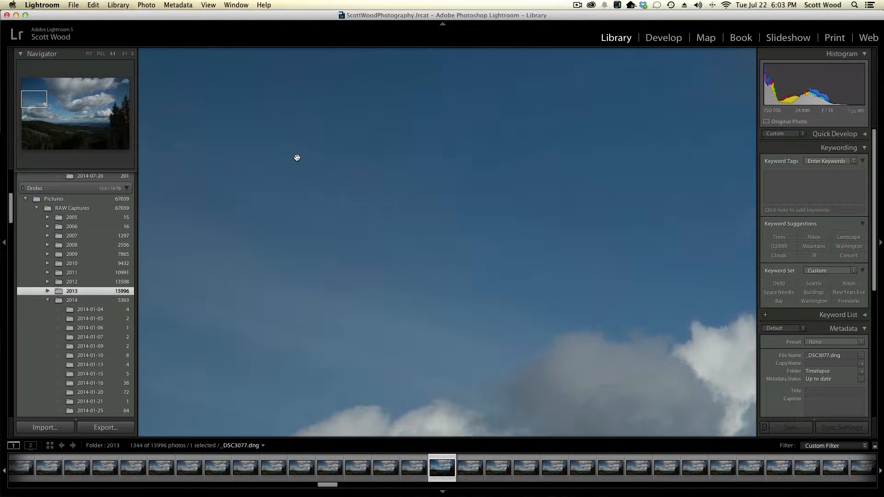
{"action": "left_click_drag", "start_coordinate": [310, 144], "coordinate": [373, 197]}
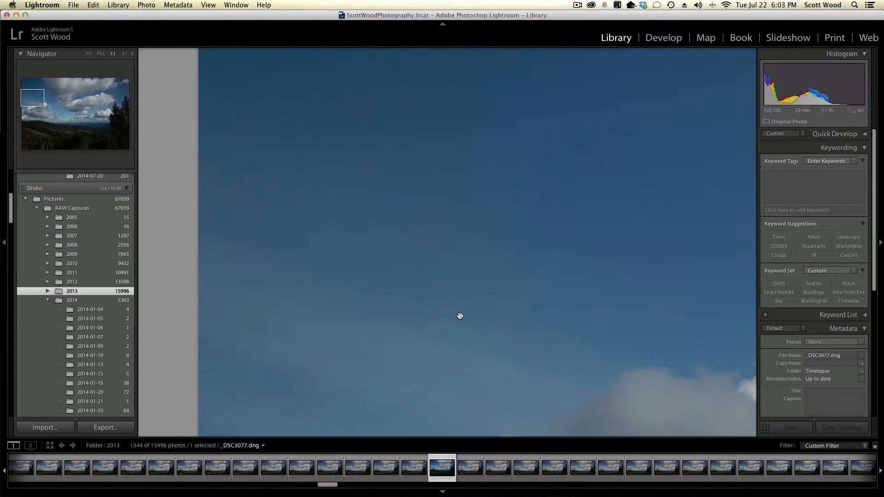
{"action": "left_click_drag", "start_coordinate": [459, 316], "coordinate": [423, 229]}
{"action": "left_click_drag", "start_coordinate": [529, 196], "coordinate": [433, 223]}
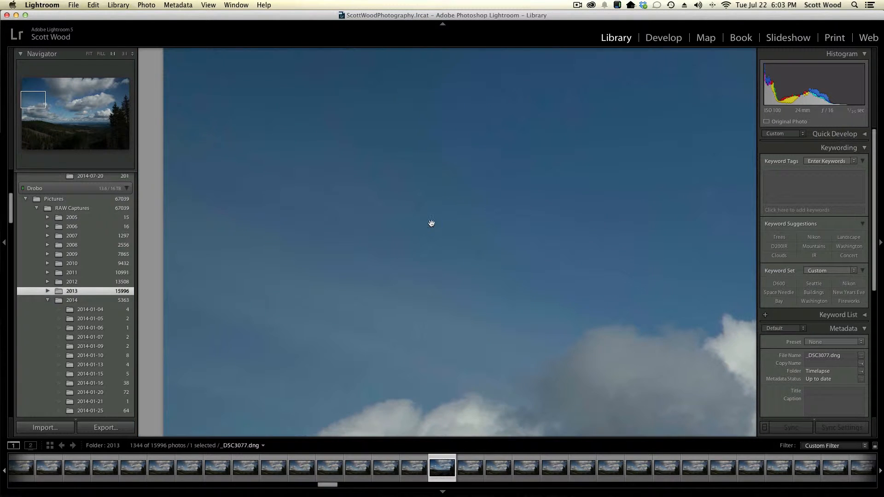
{"action": "left_click", "coordinate": [391, 268]}
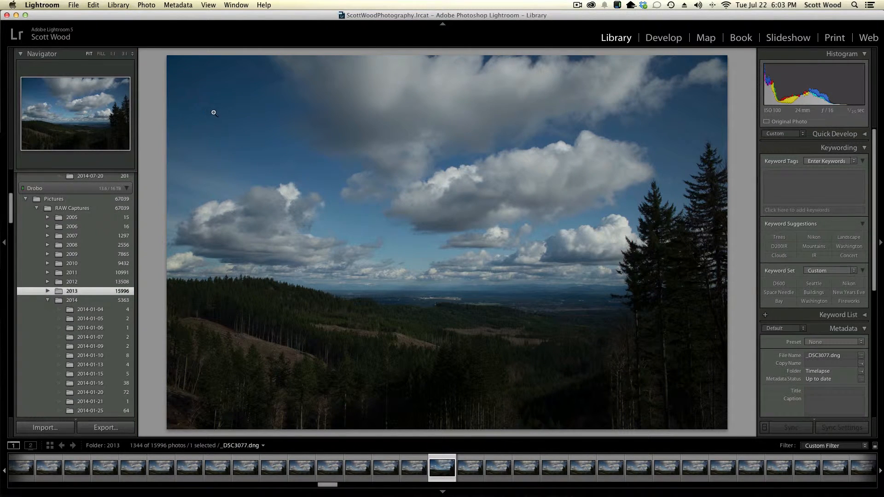